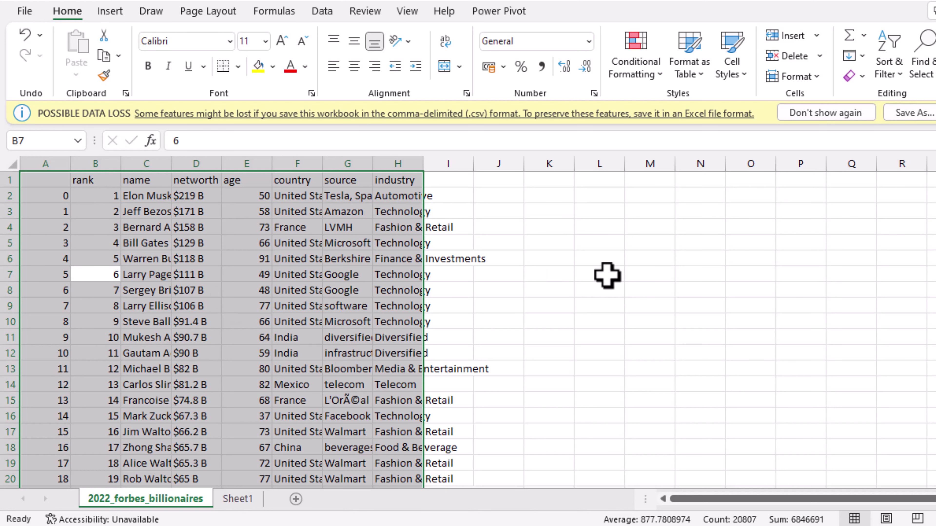
# Clear the column selection on the forbes sheet and switch to Sheet1.
pyautogui.click(605, 274)
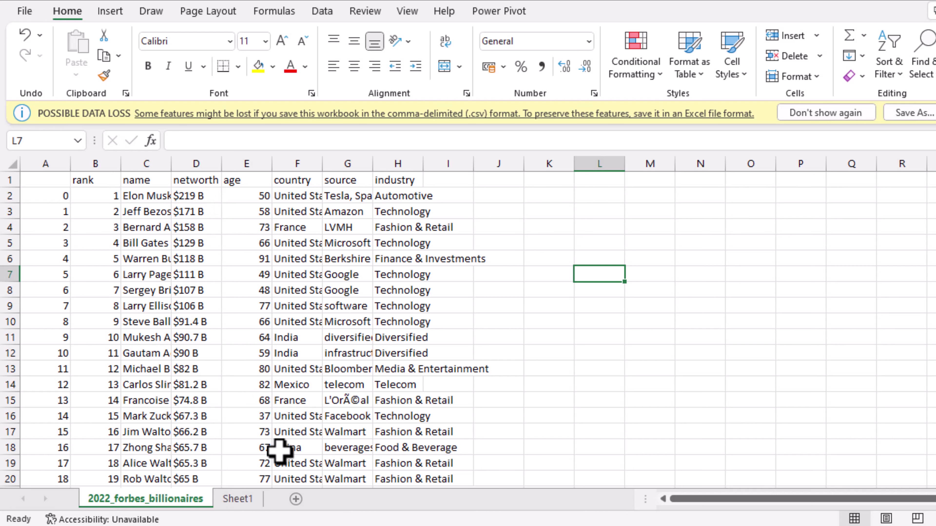
pyautogui.click(237, 499)
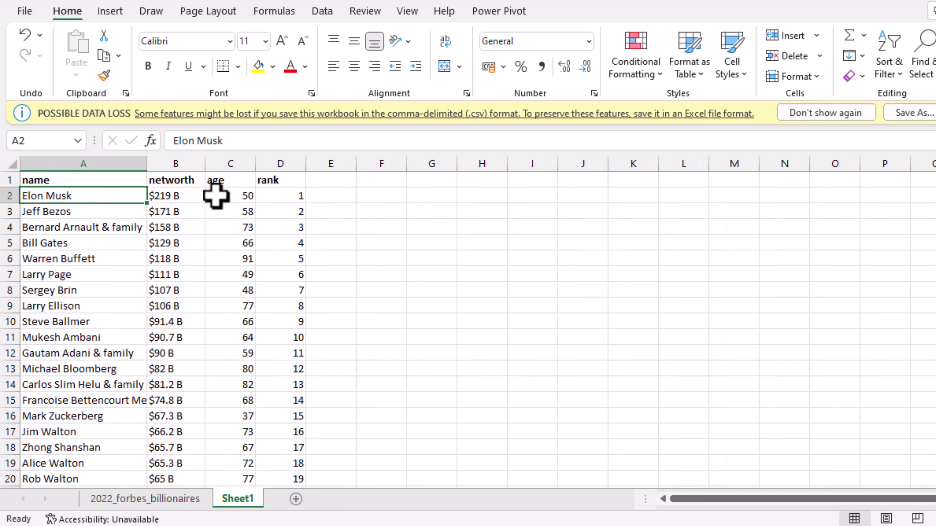
# Replace ' B' with nothing across column B, stripping the suffix from all 2600 networth values.
pyautogui.click(172, 158)
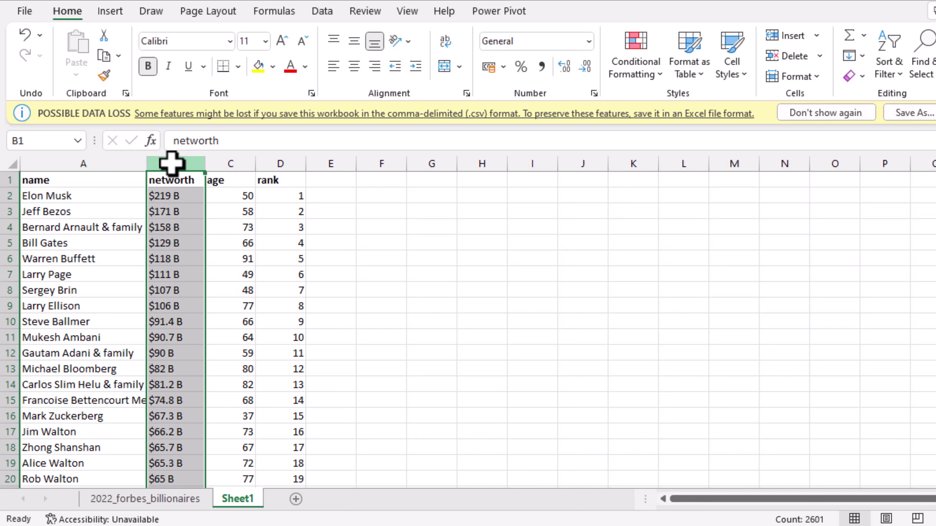
pyautogui.hotkey('ctrl', 'f')
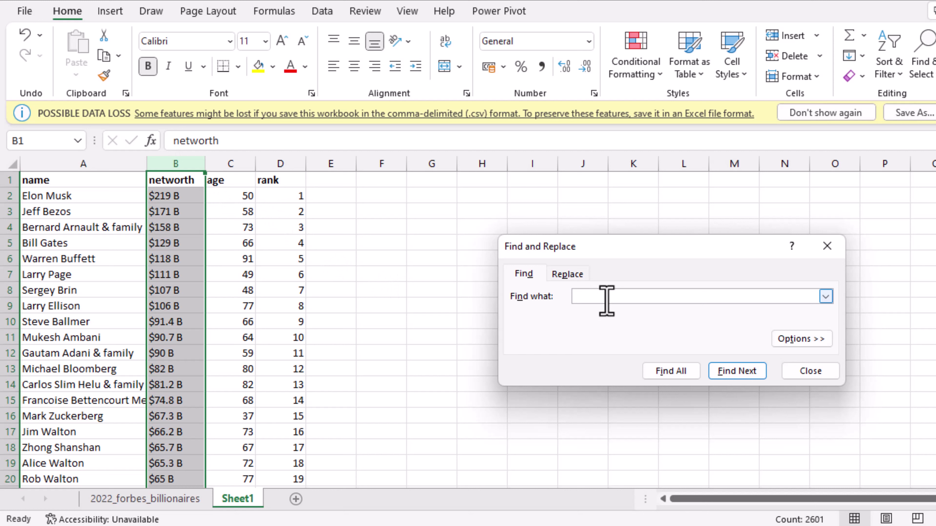
pyautogui.write('B')
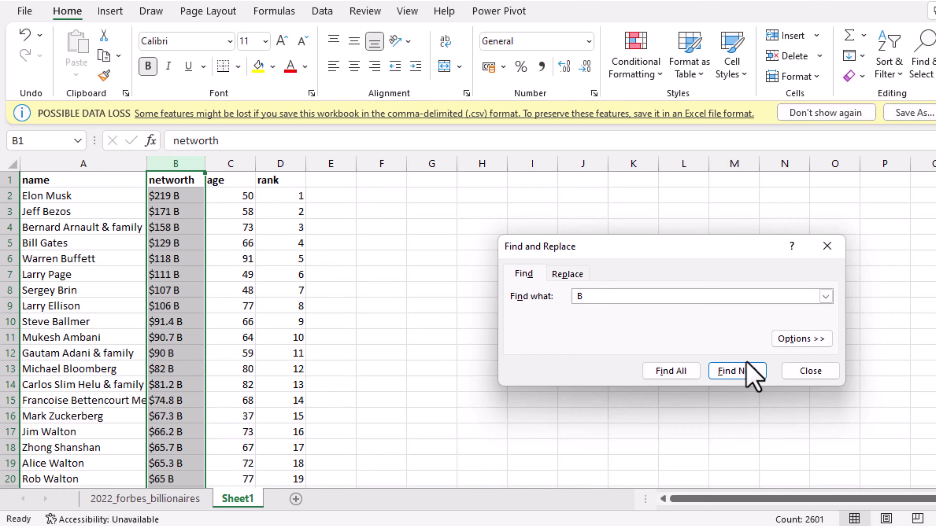
pyautogui.click(568, 275)
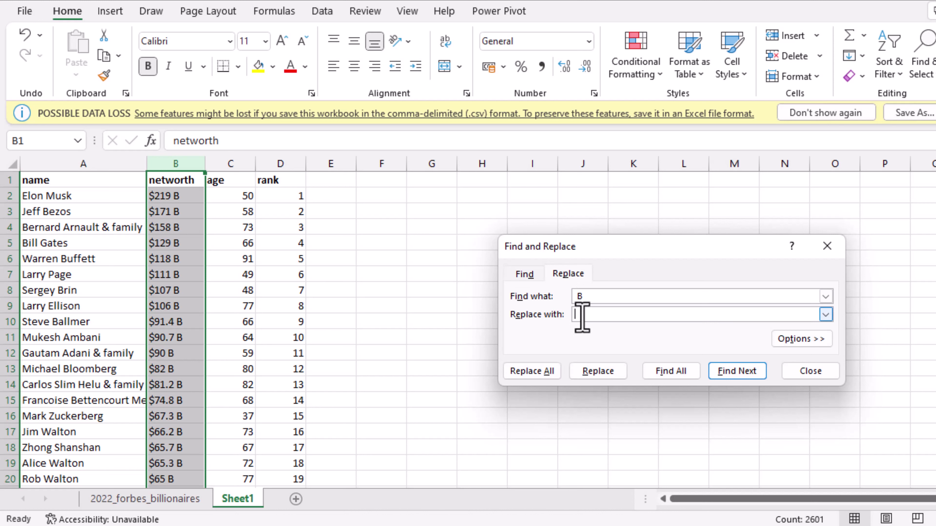
pyautogui.click(529, 372)
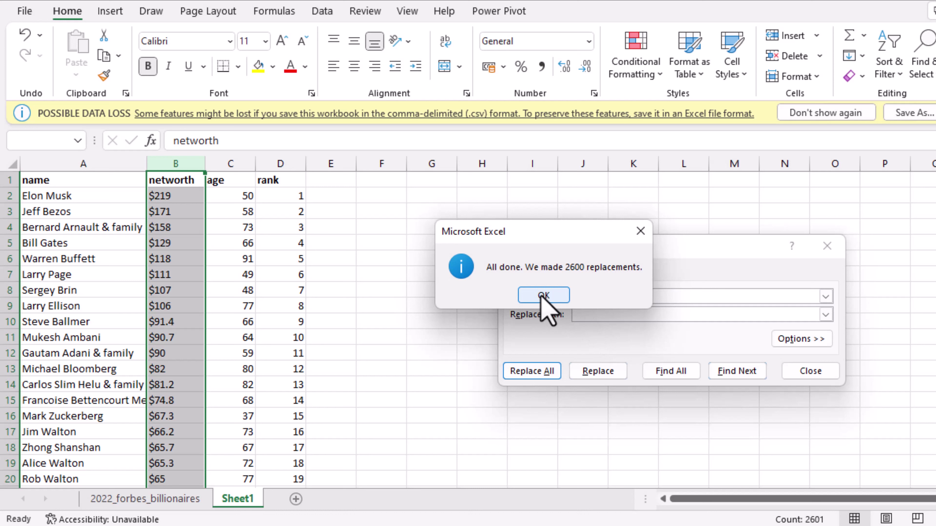
# Remove every $ from the networth column, leaving plain numbers like 219 and 91.4.
pyautogui.click(544, 296)
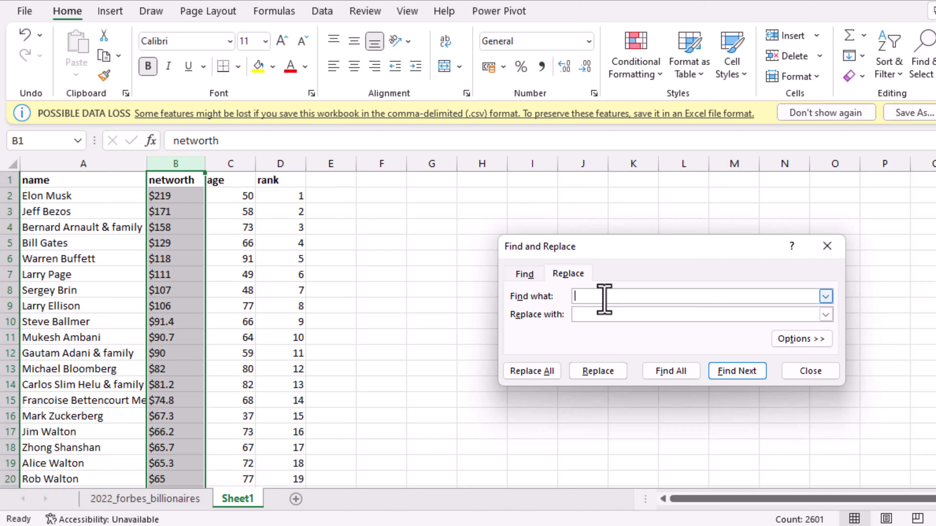
pyautogui.write('$')
pyautogui.click(605, 316)
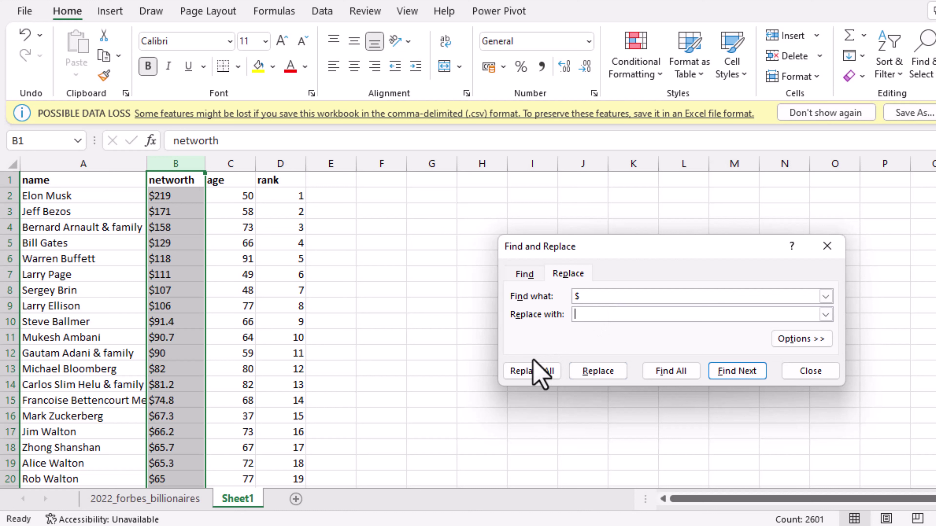
pyautogui.click(533, 370)
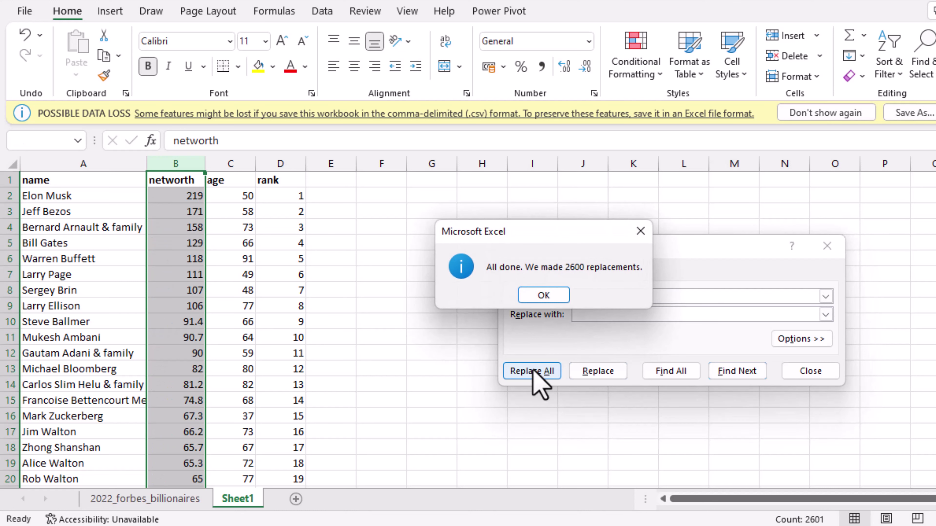
pyautogui.click(534, 296)
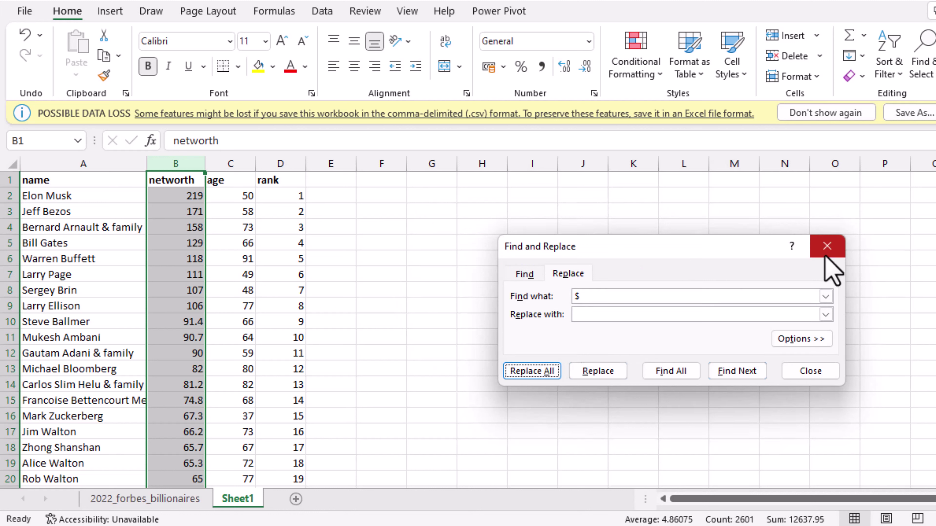
# Close Find and Replace and enable the Analysis ToolPak add-in through Excel Options.
pyautogui.click(833, 251)
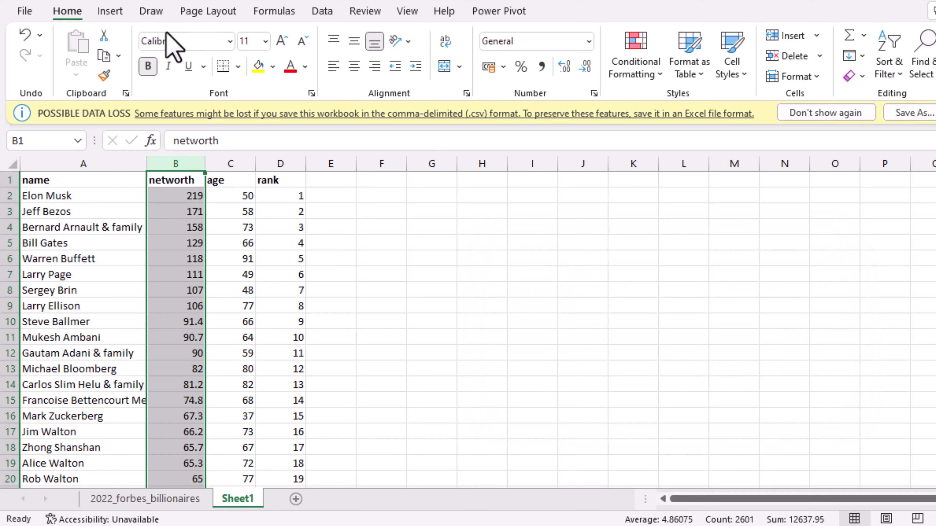
pyautogui.click(320, 11)
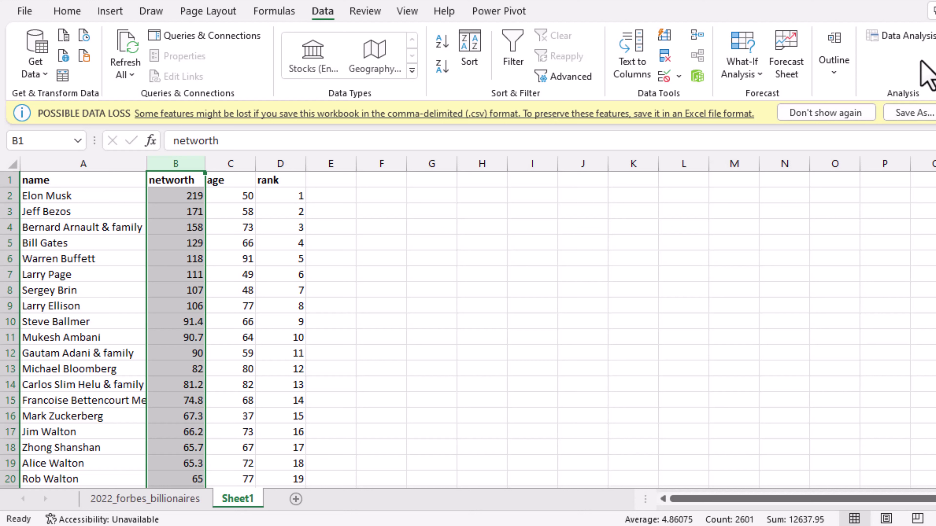
pyautogui.click(23, 12)
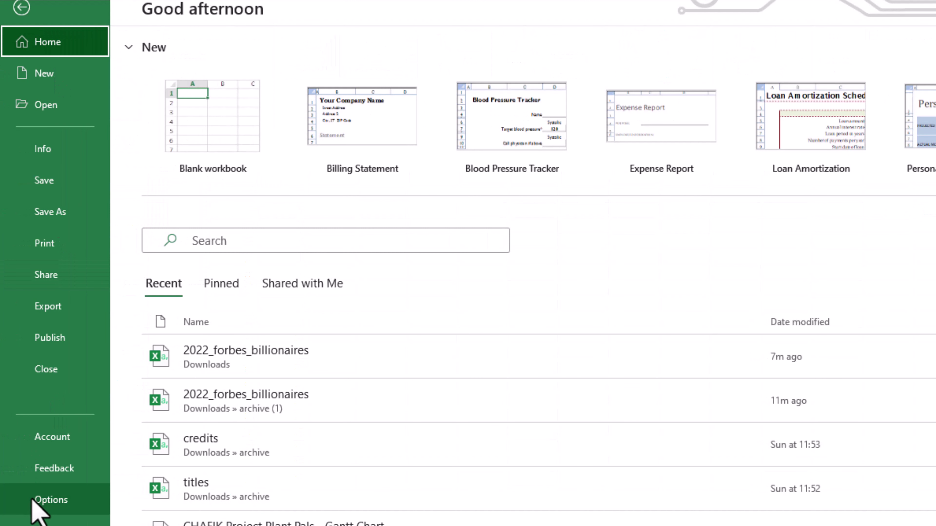
pyautogui.click(32, 509)
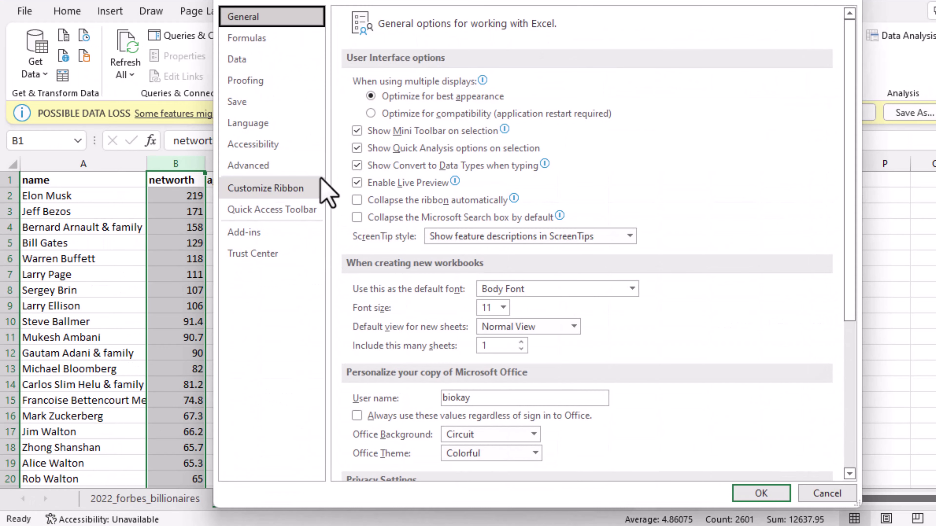
pyautogui.click(250, 232)
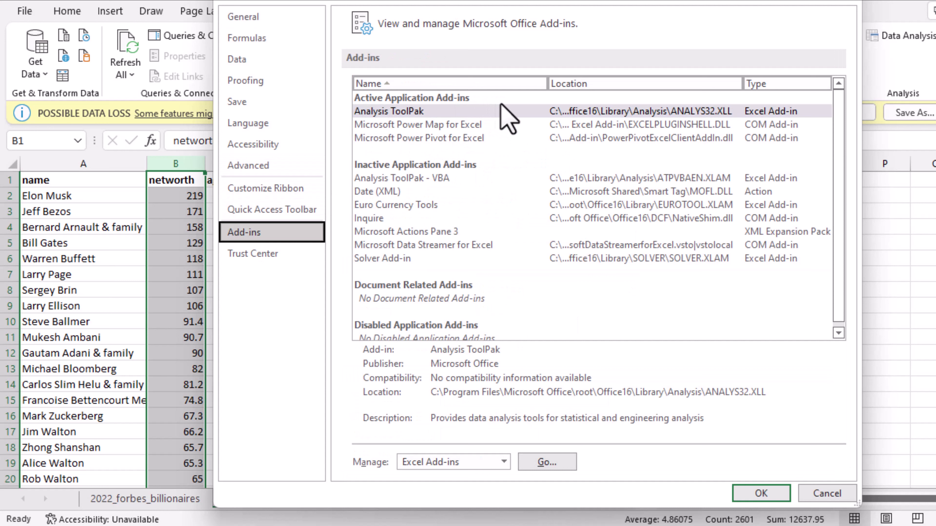
pyautogui.click(688, 111)
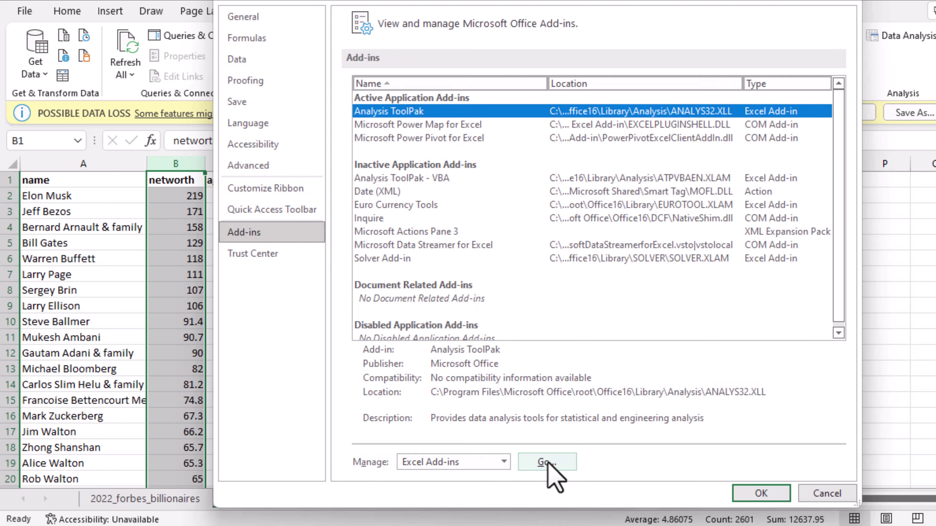
pyautogui.click(751, 494)
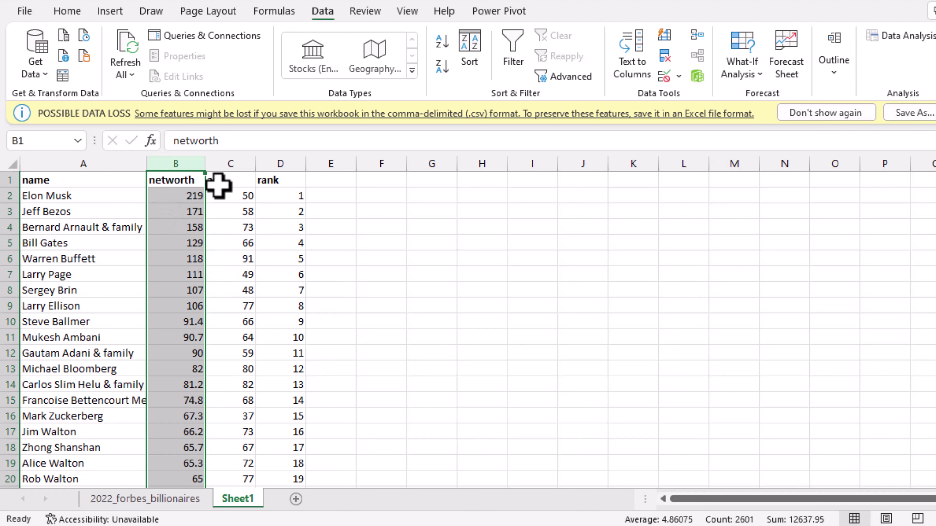
# Select the rank header, then choose Correlation from the Data Analysis tools.
pyautogui.click(218, 185)
pyautogui.click(293, 184)
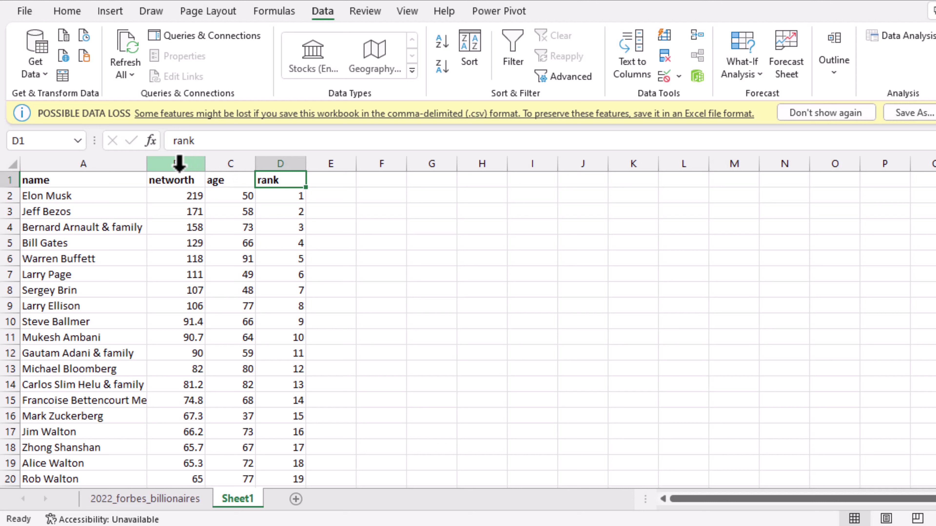
pyautogui.click(918, 39)
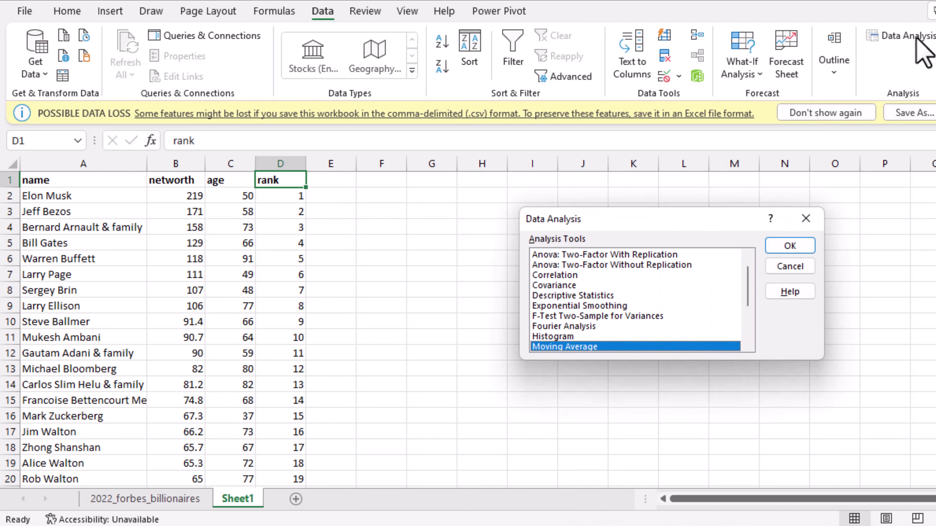
pyautogui.click(555, 275)
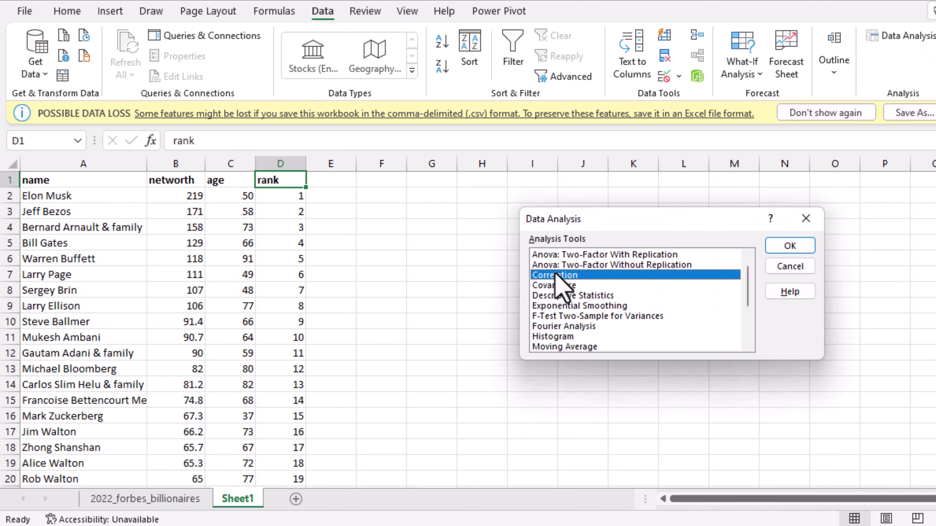
pyautogui.click(791, 246)
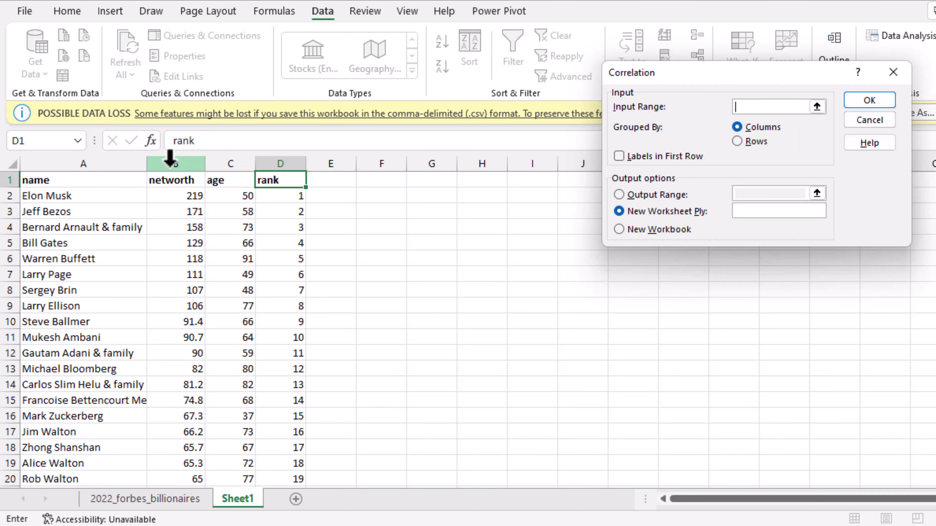
# Run Correlation on columns B:D, grouped by columns with first-row labels, onto a new worksheet.
pyautogui.moveTo(170, 158); pyautogui.dragTo(287, 165)
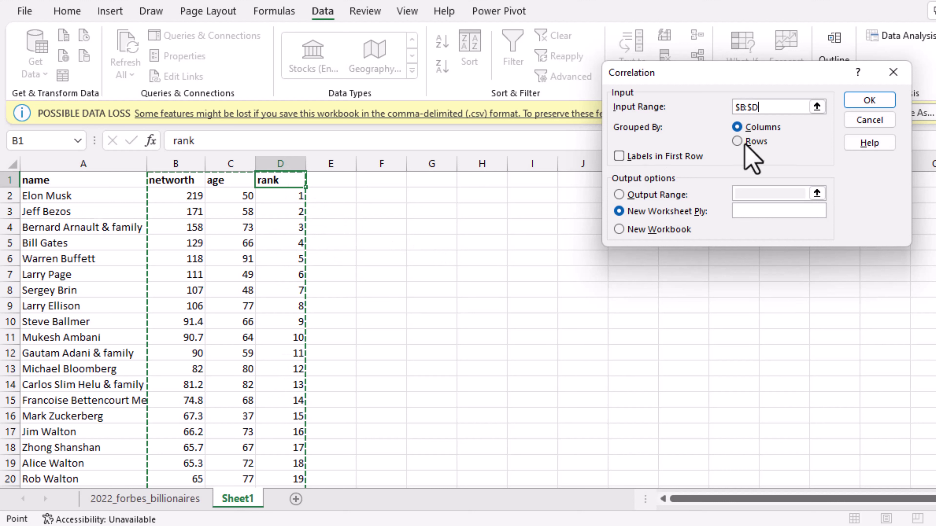
pyautogui.click(737, 142)
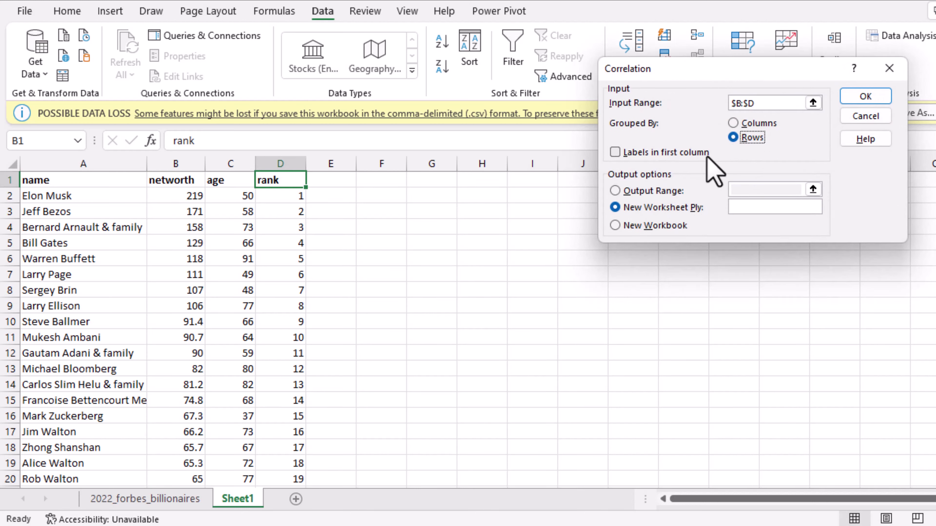
pyautogui.click(734, 125)
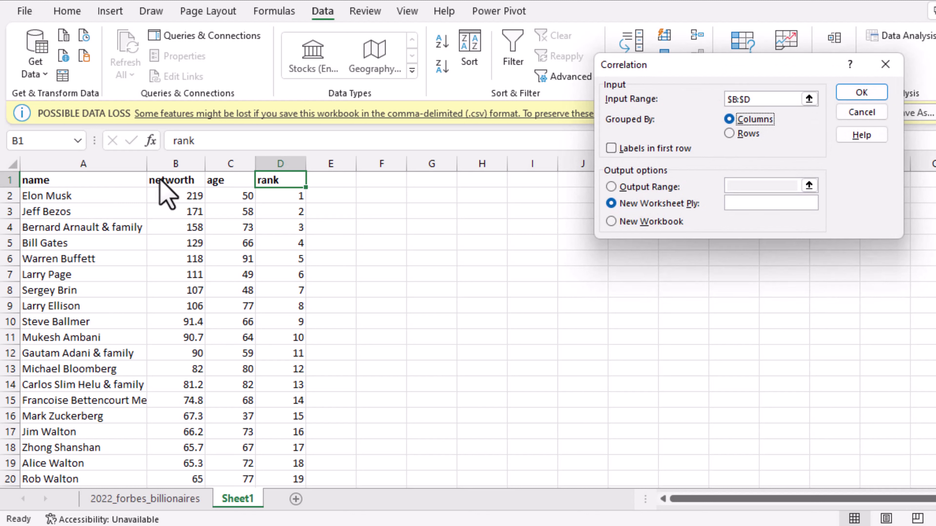
pyautogui.click(611, 148)
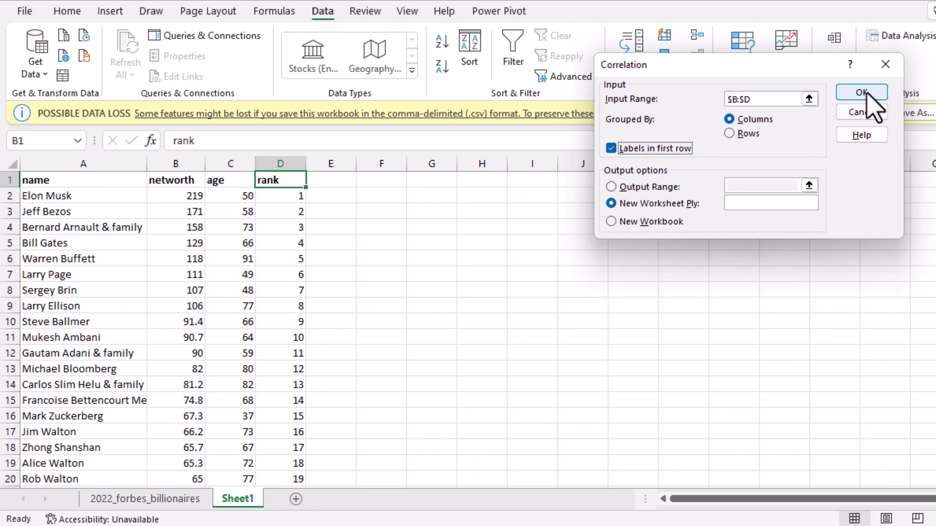
pyautogui.click(879, 90)
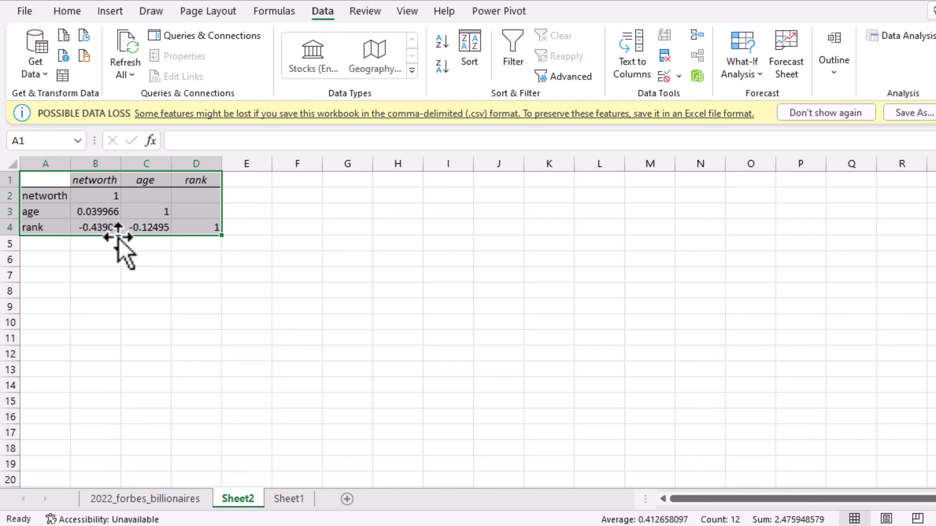
pyautogui.click(92, 199)
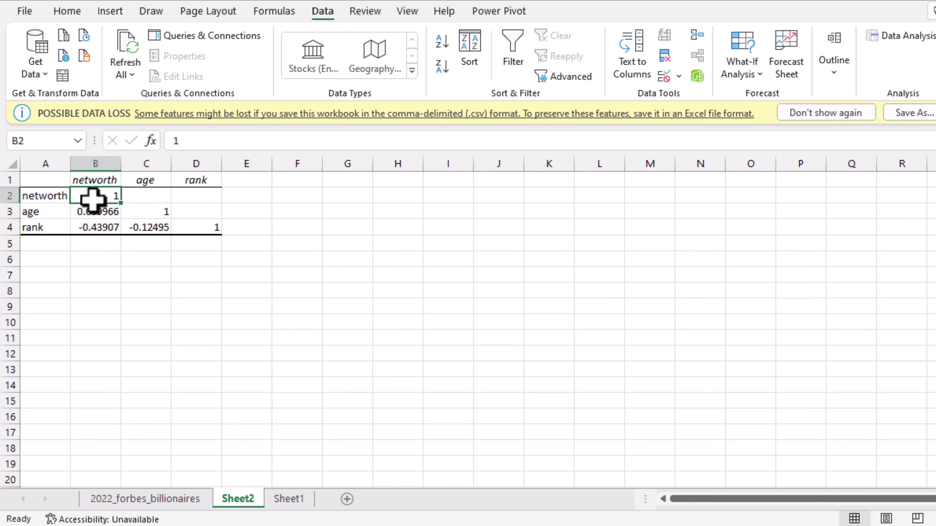
pyautogui.click(144, 210)
pyautogui.click(191, 228)
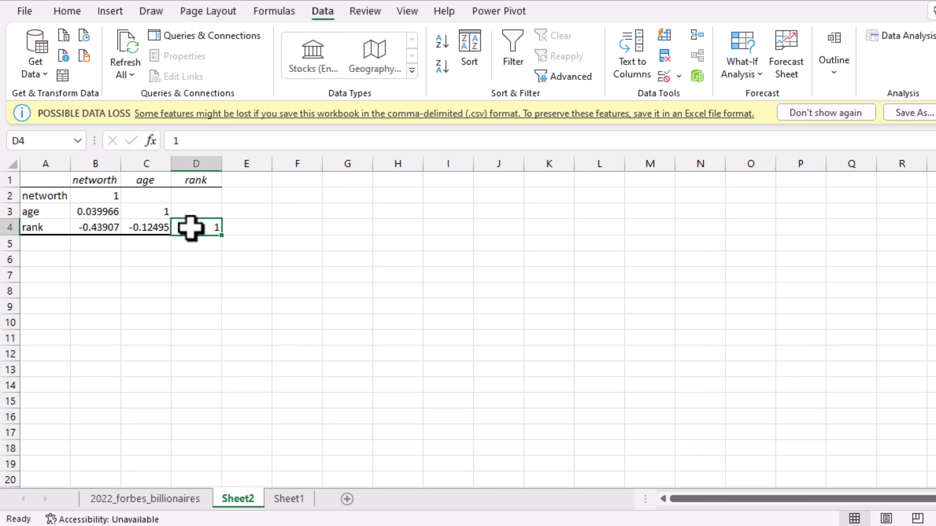
pyautogui.click(85, 199)
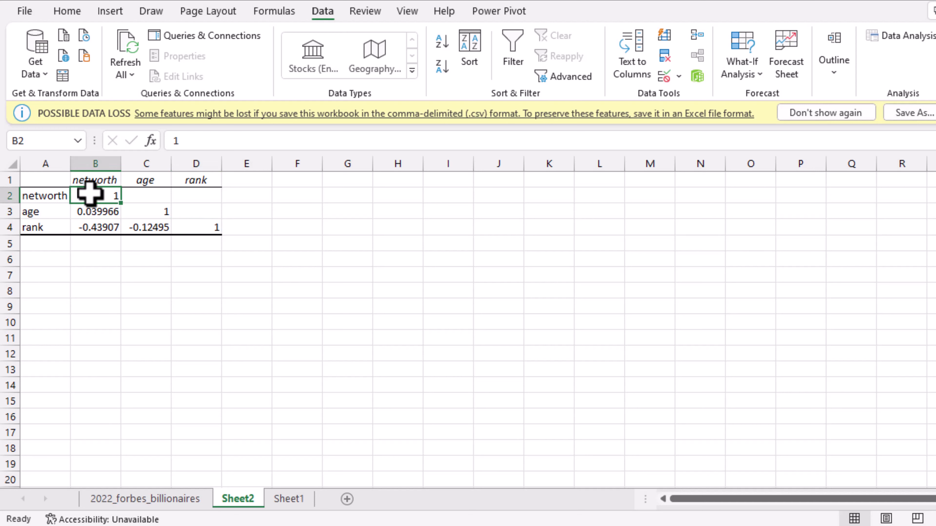
pyautogui.click(136, 208)
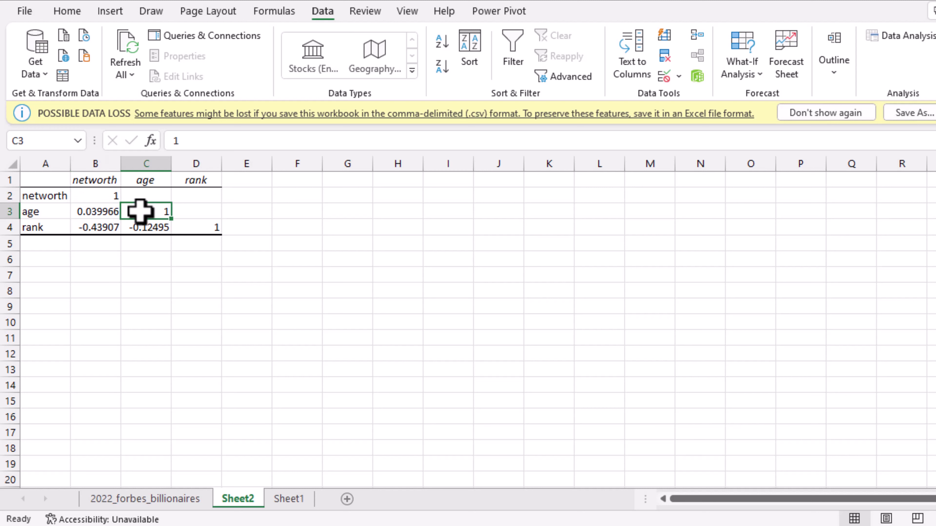
pyautogui.click(202, 230)
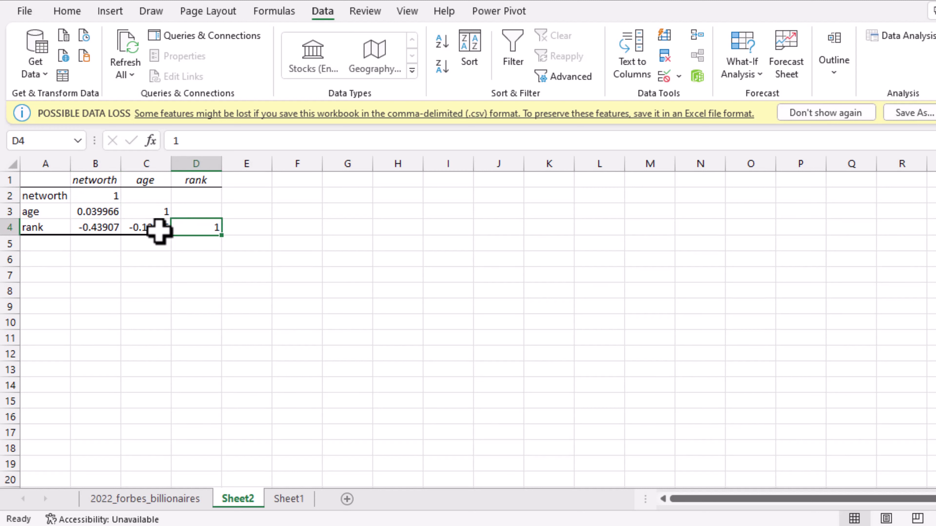
pyautogui.click(153, 228)
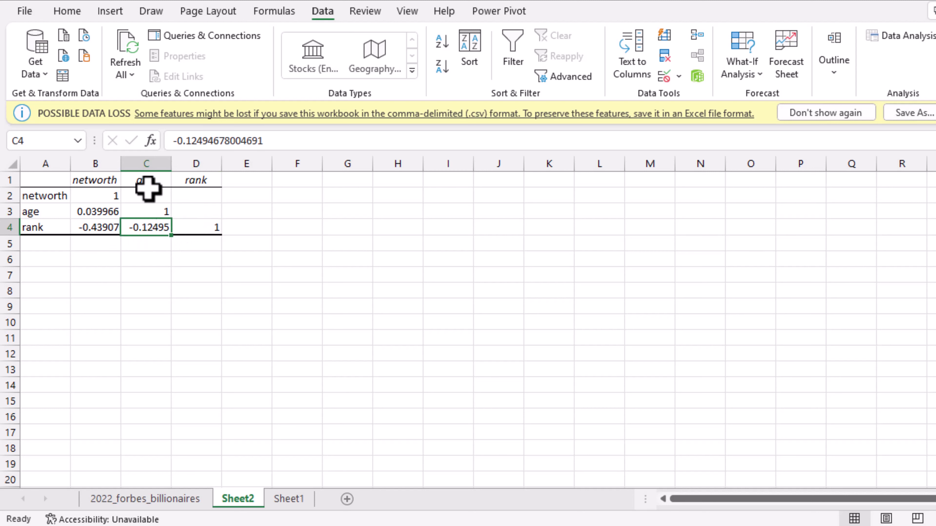
pyautogui.click(100, 211)
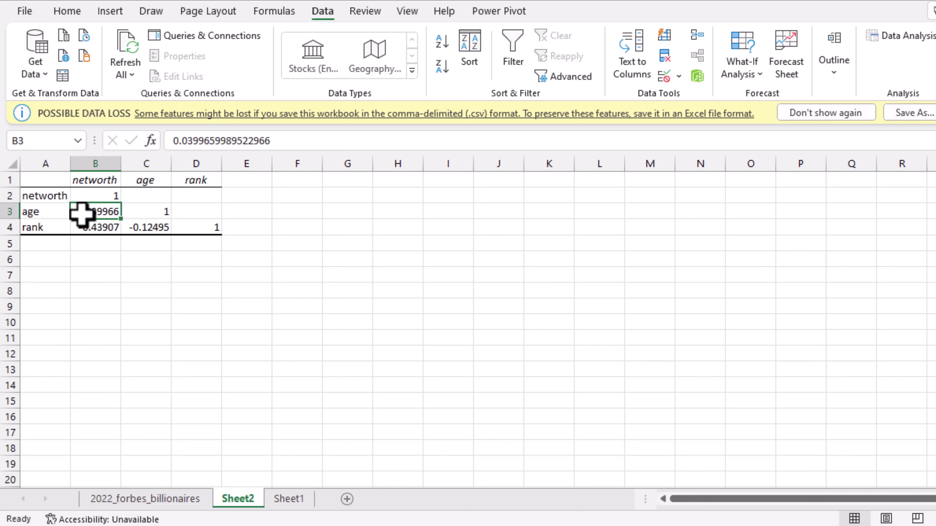
pyautogui.click(94, 229)
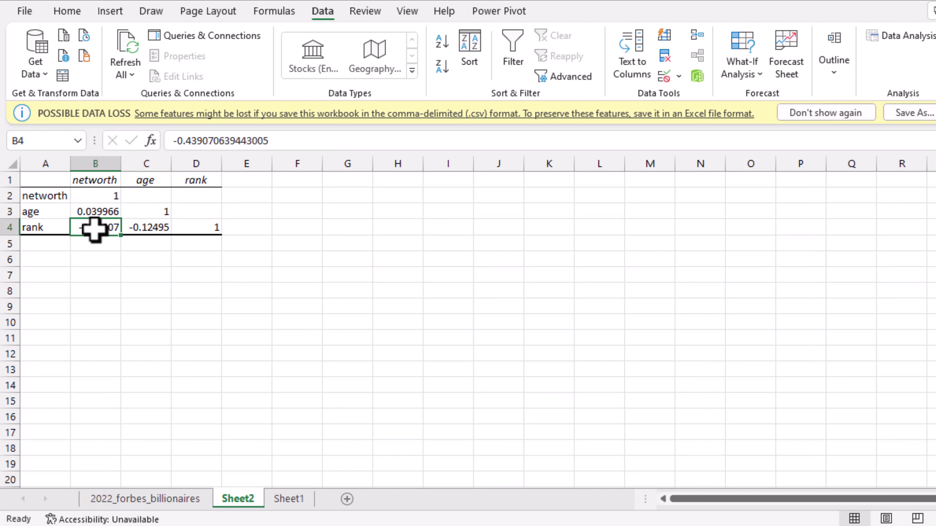